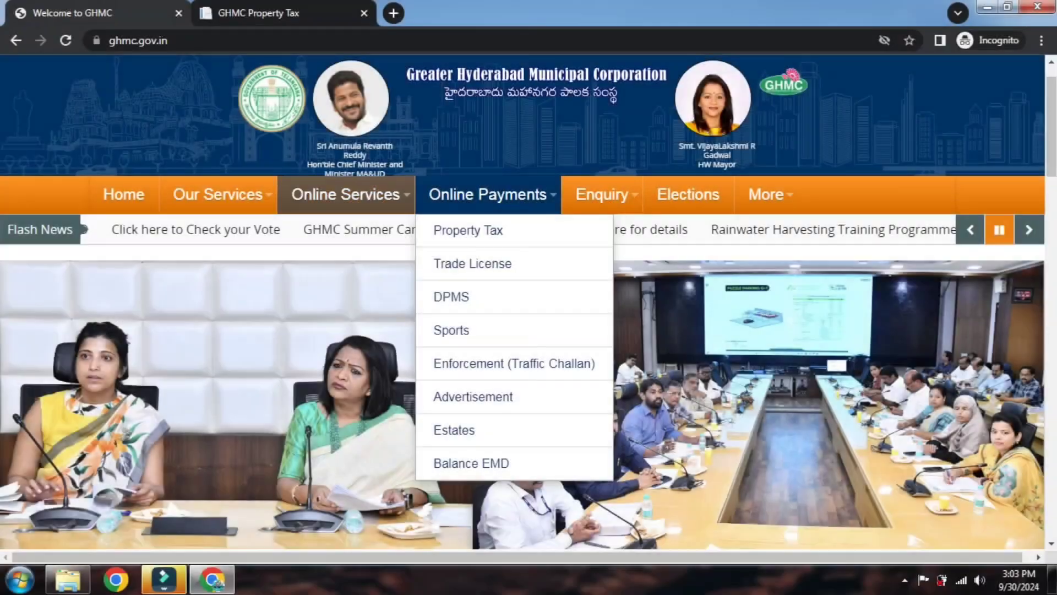
Step: Close the extra tab, then open Self Assessment of Property Tax and choose the plain Self Assessment option
left_click(364, 13)
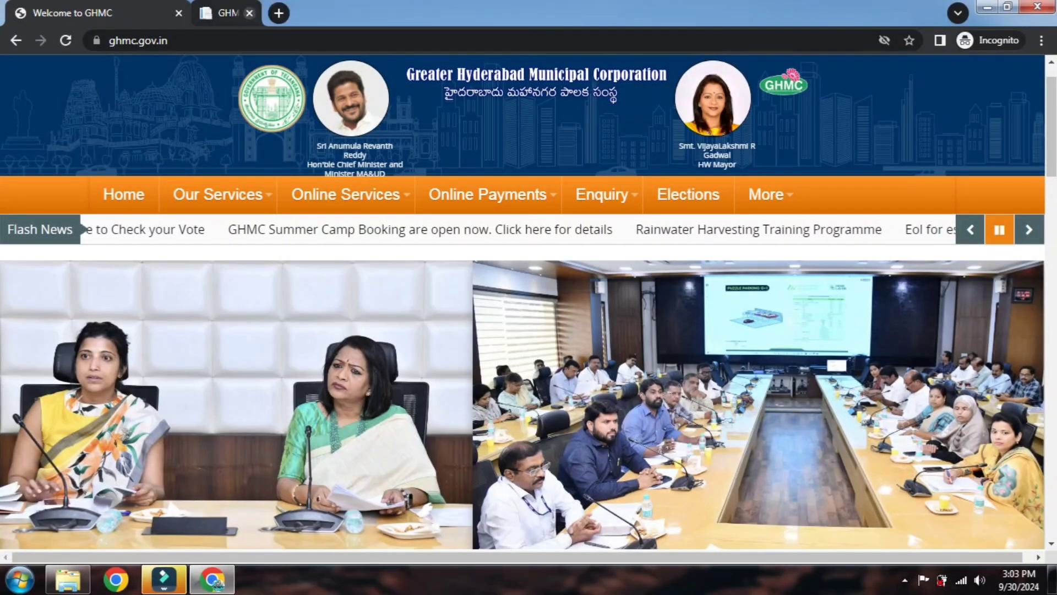
mouse_move(347, 195)
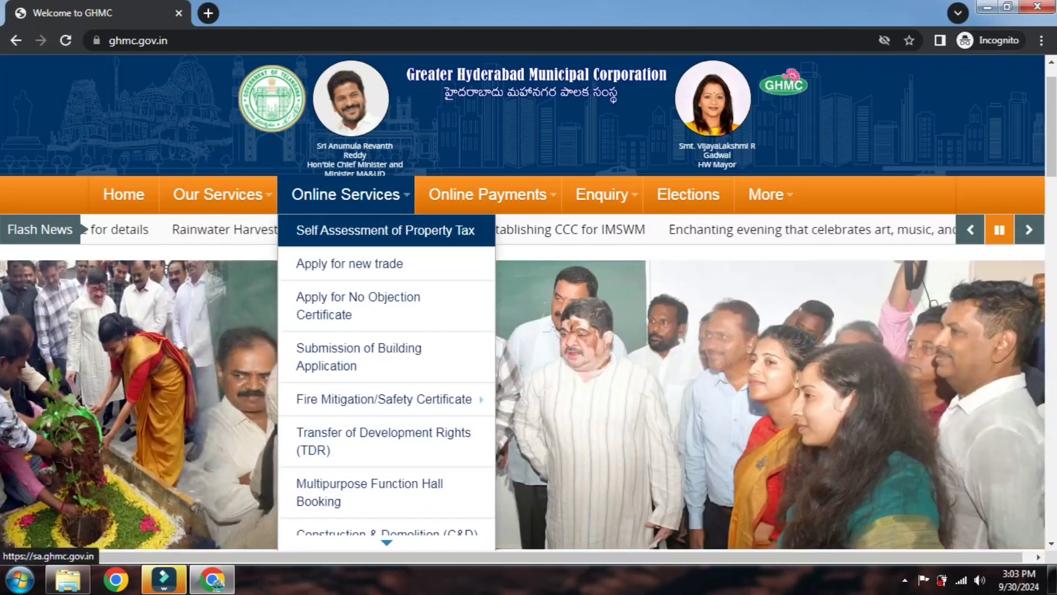
left_click(385, 230)
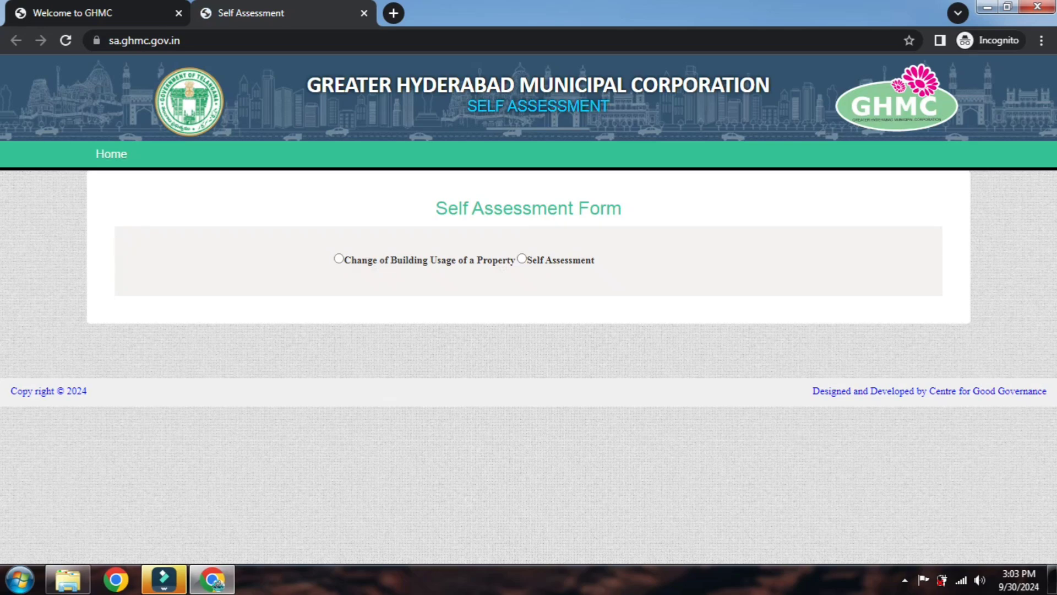
left_click(522, 259)
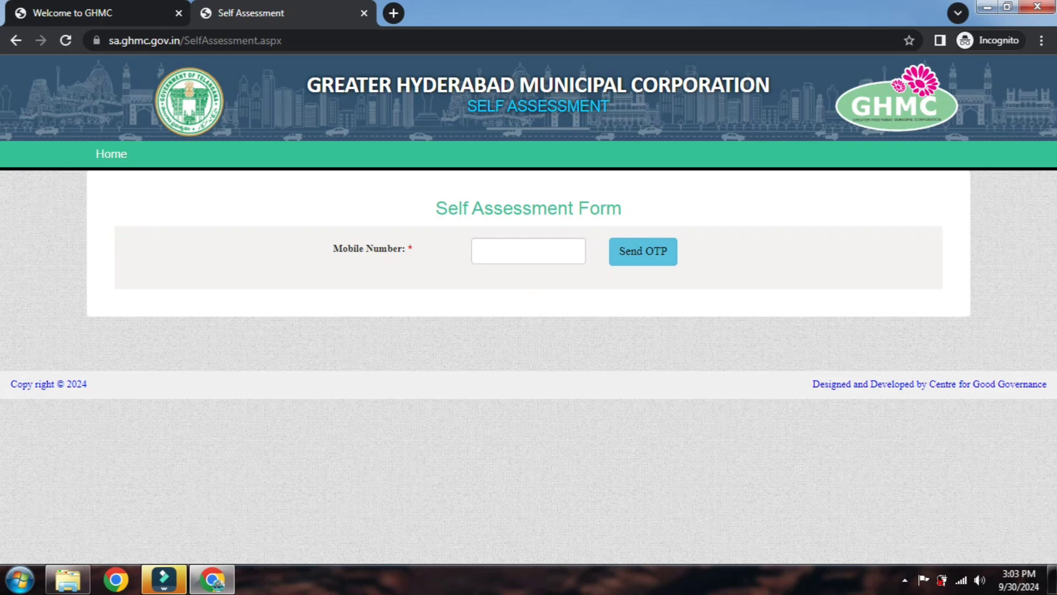
Step: Enter the mobile number and the received one-time code in the OTP field
left_click(528, 251)
left_click(528, 251)
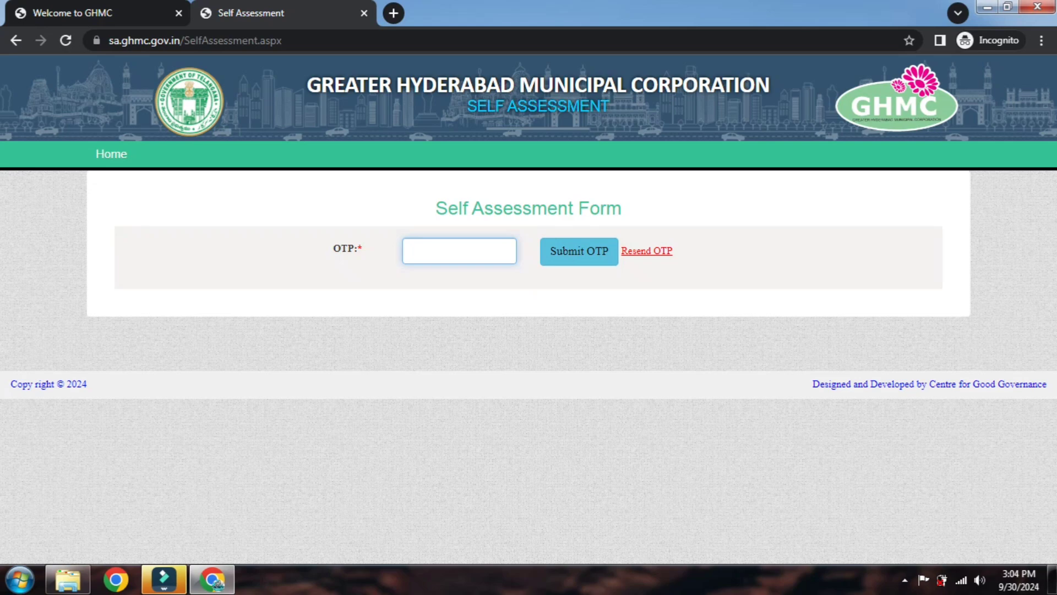
Step: Submit the OTP and highlight the Registration Details heading on the blank form
left_click(579, 251)
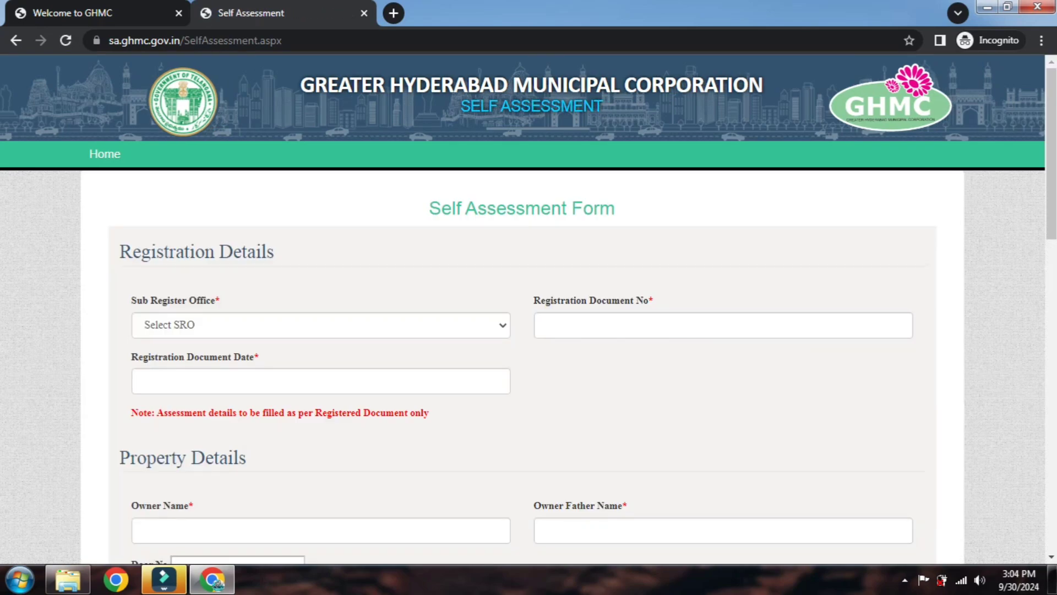
scroll(528, 309, "down", 7)
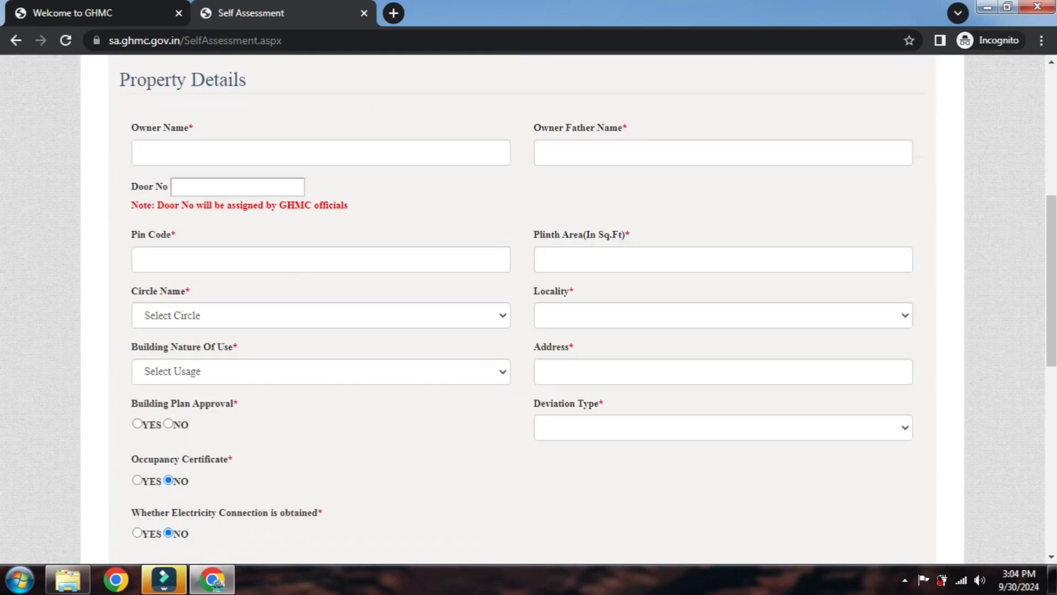
scroll(529, 308, "up", 5)
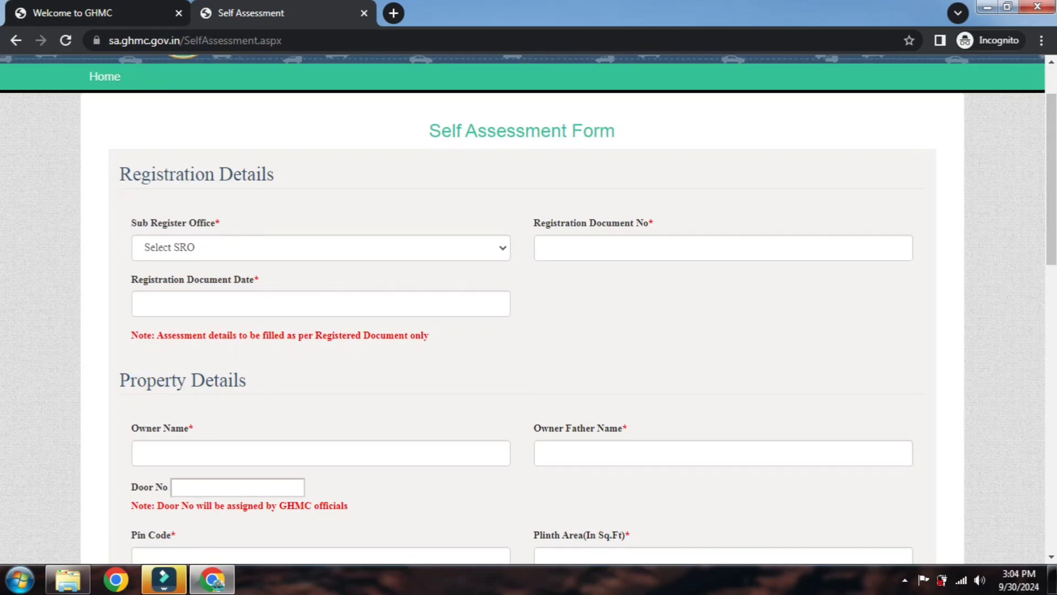
left_click_drag(1052, 180, 1052, 192)
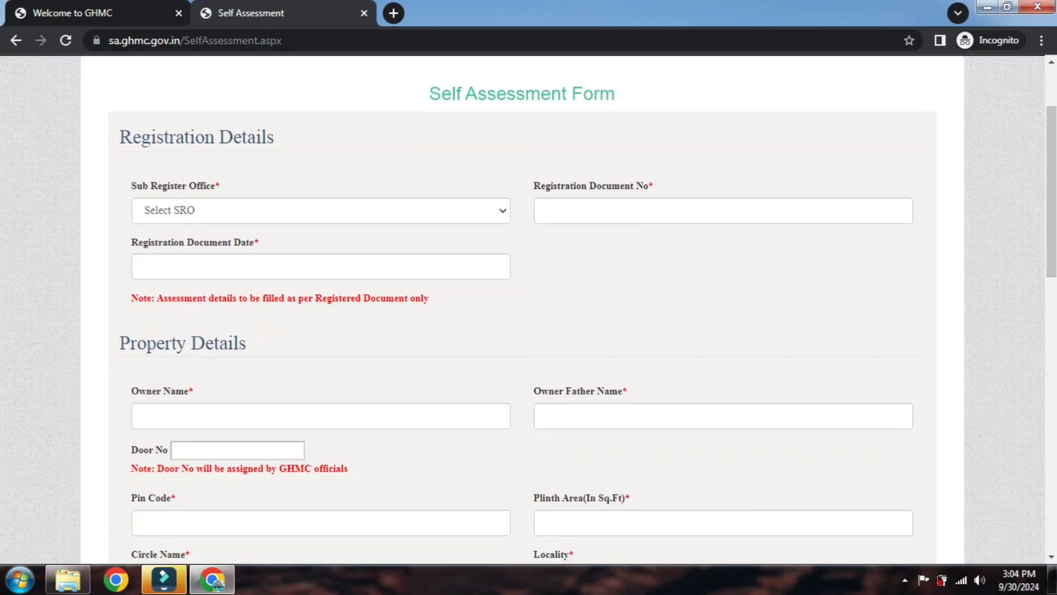
left_click_drag(132, 136, 275, 136)
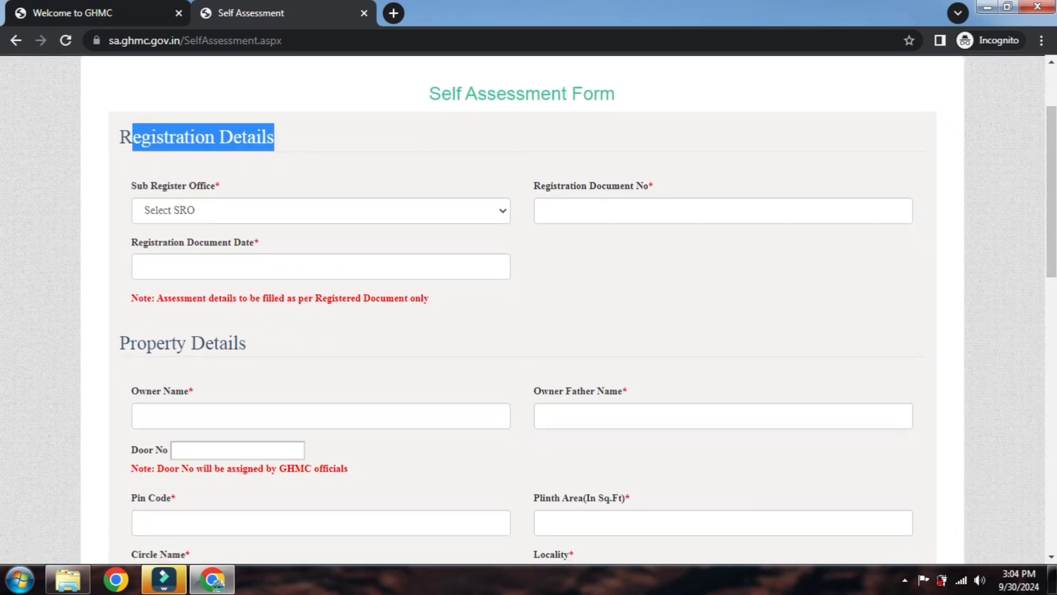
left_click(289, 144)
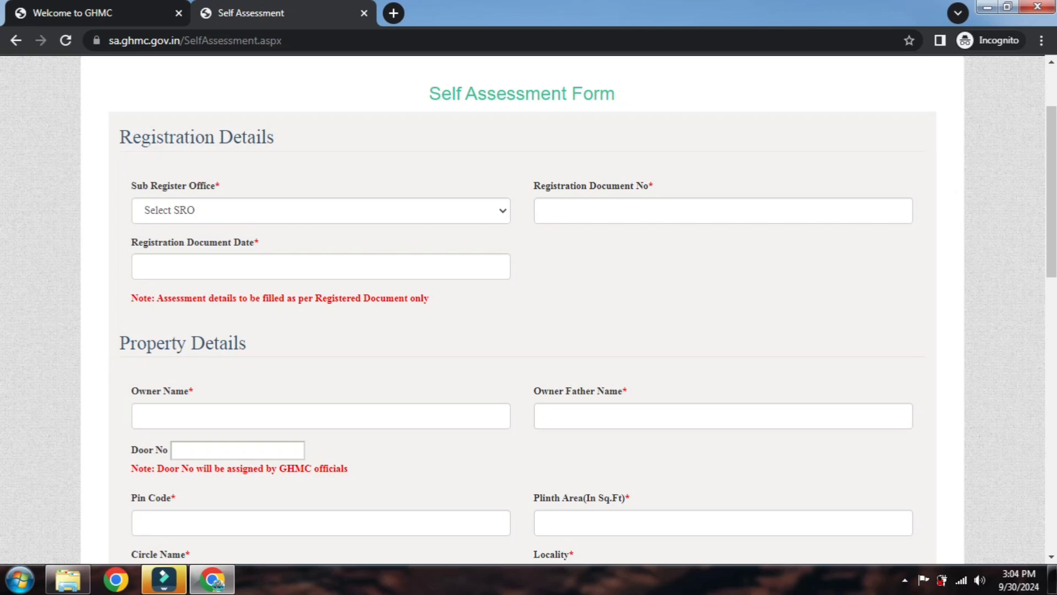
left_click_drag(120, 137, 274, 136)
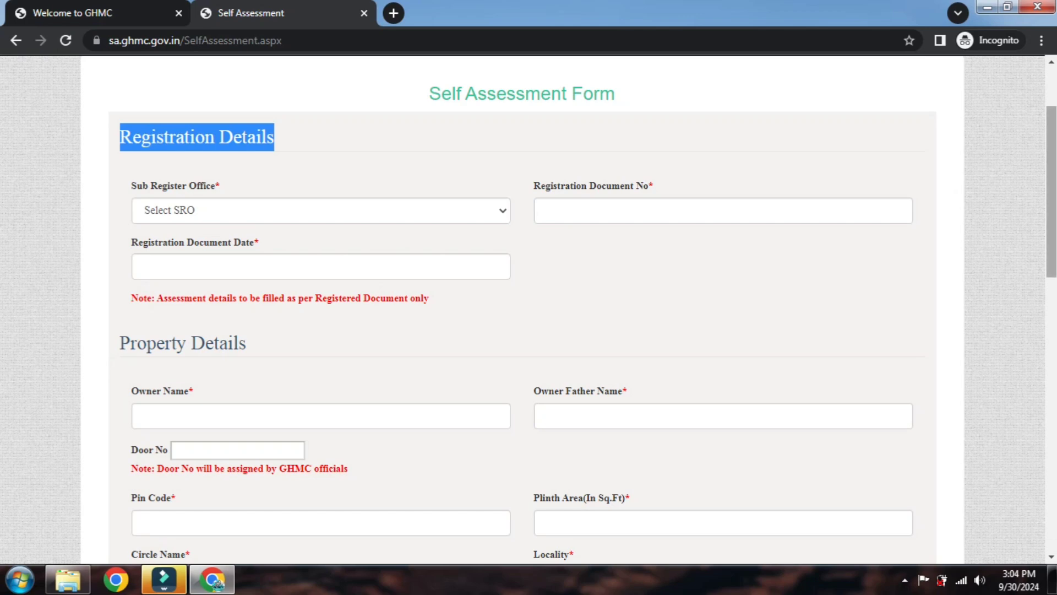
left_click_drag(1052, 191, 1052, 202)
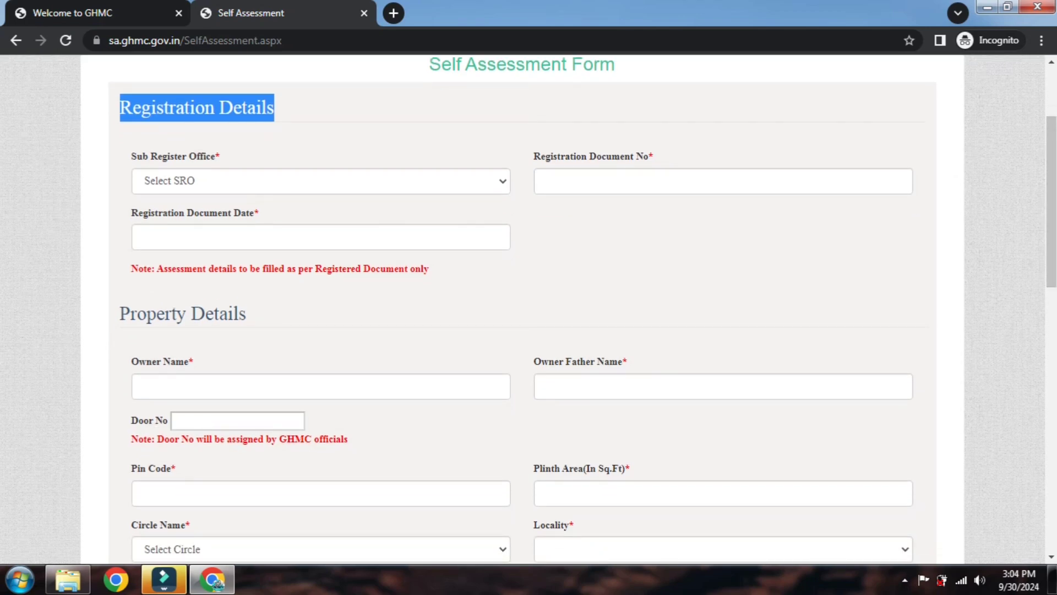
Step: Set the Sub Register Office to 1604 BANJARA HILLS
left_click(321, 181)
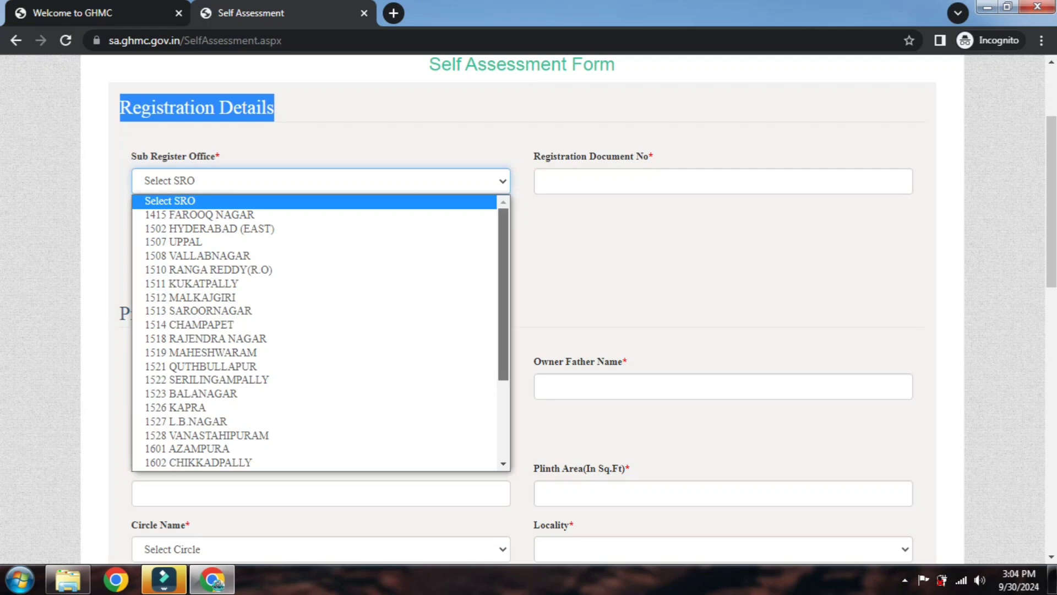
scroll(321, 334, "down", 1)
scroll(321, 333, "down", 2)
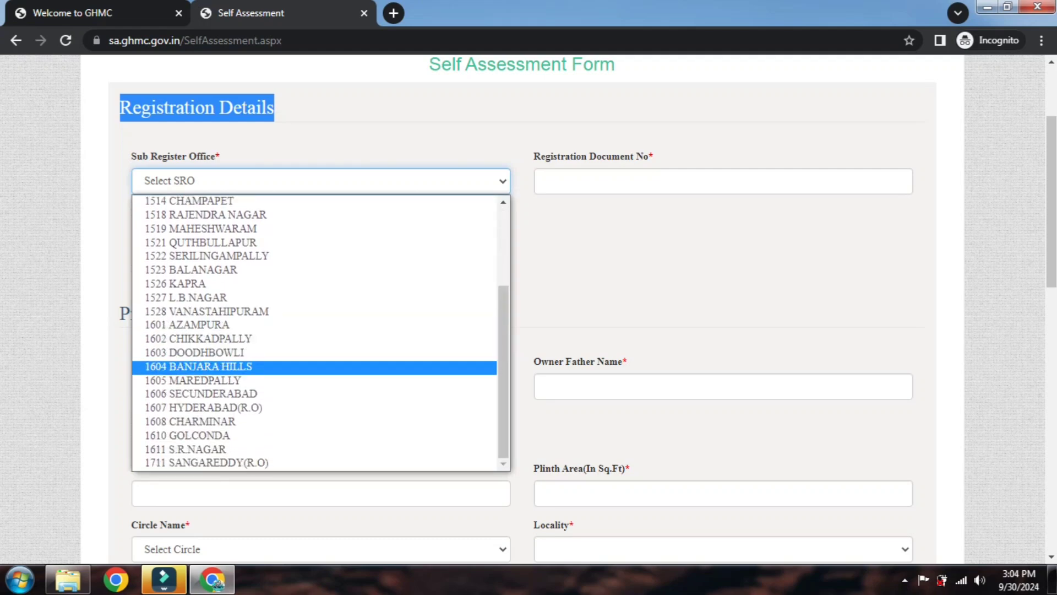
left_click(198, 366)
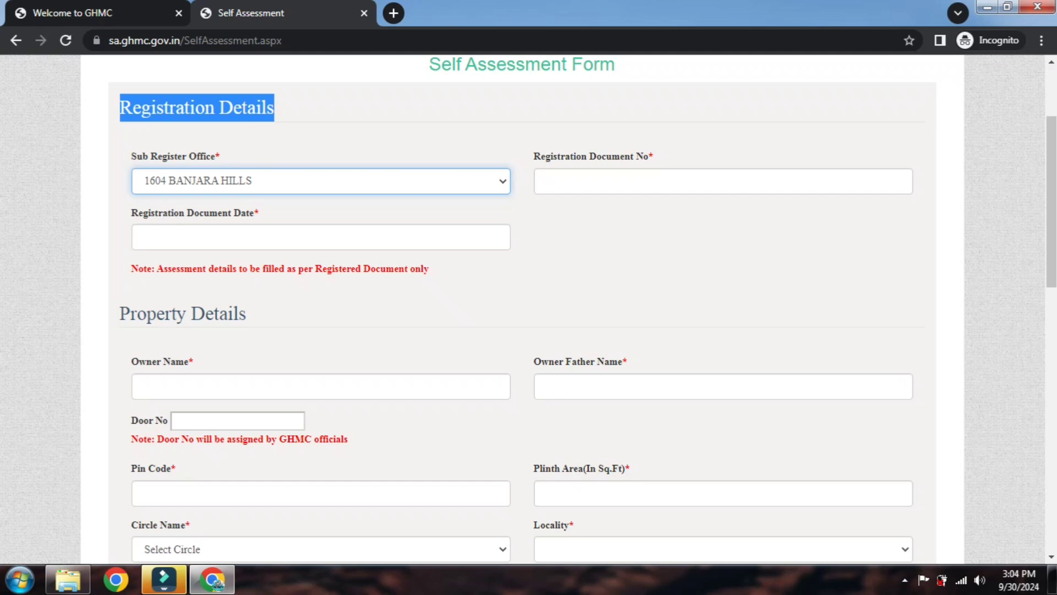
left_click(265, 181)
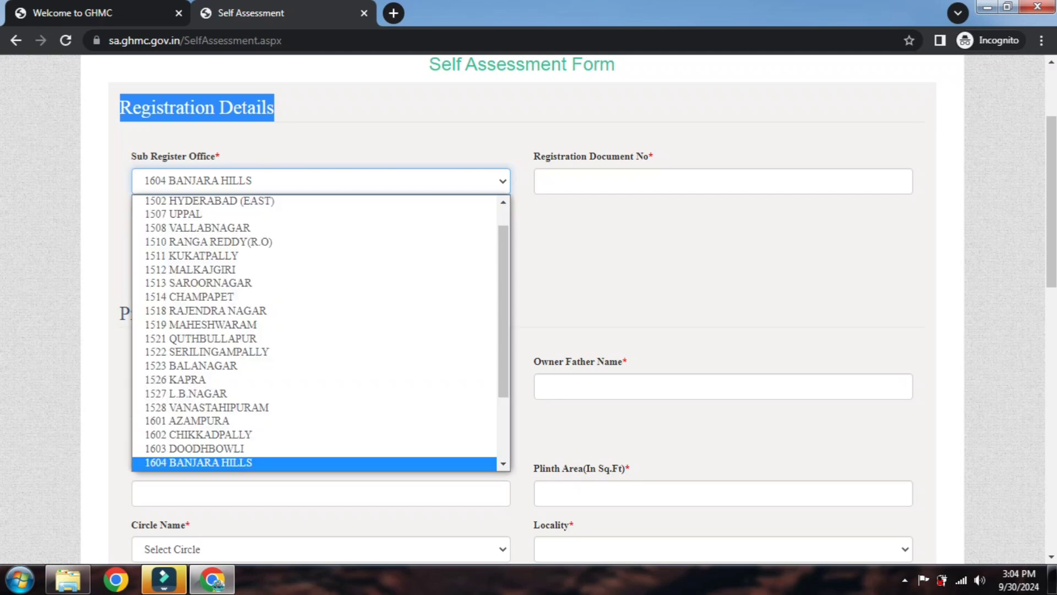
scroll(265, 312, "down", 2)
scroll(264, 312, "up", 3)
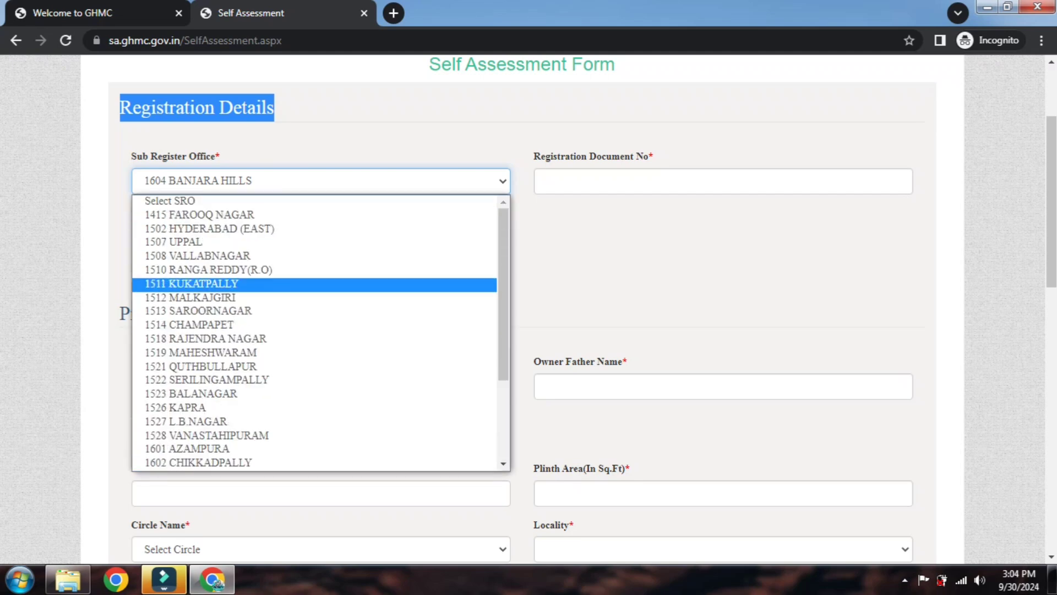
key("Escape")
Step: Enter document number 1234 and set the document date to 01-05-2024
type("1")
type("234")
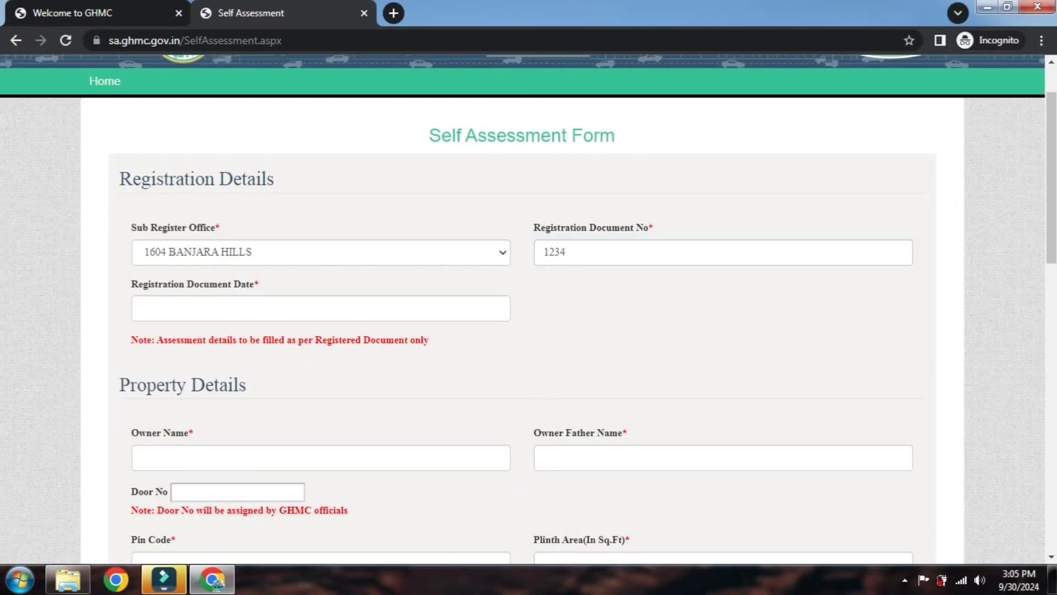
left_click(231, 309)
left_click(197, 331)
left_click(197, 331)
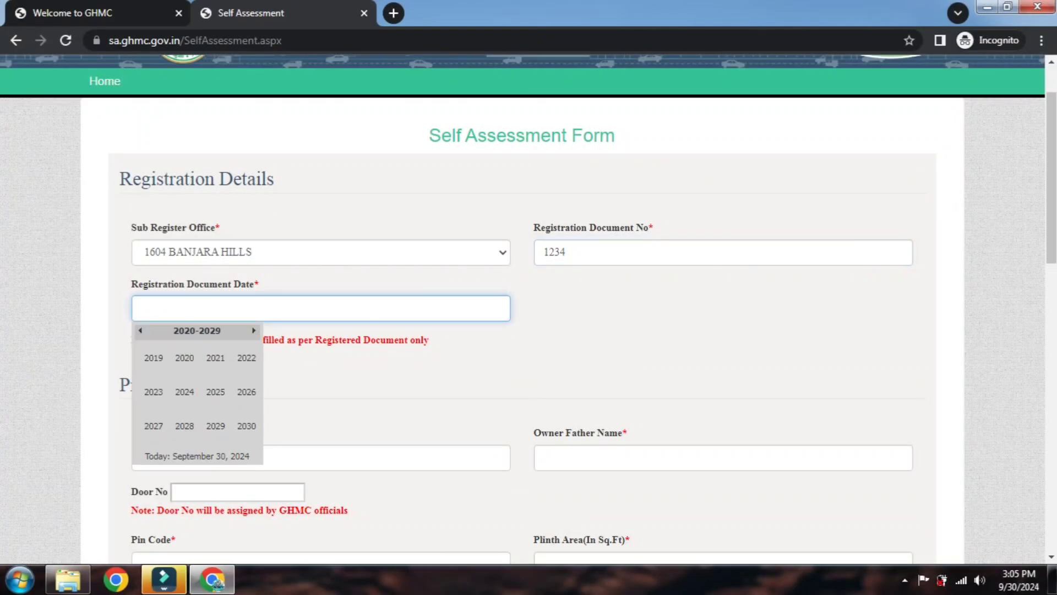
left_click(185, 391)
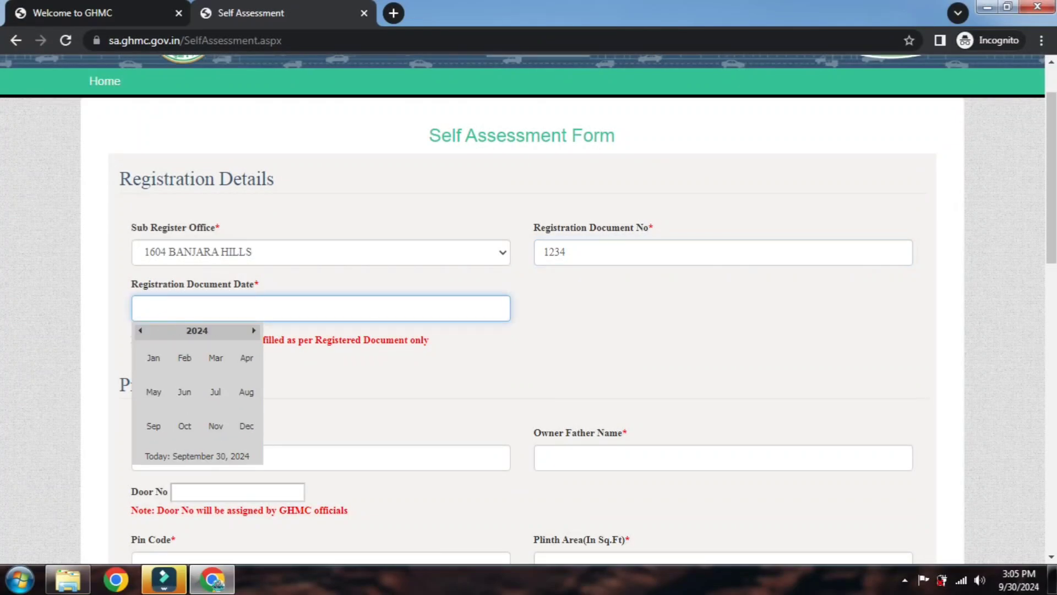
left_click(154, 392)
left_click(198, 394)
Step: Fill in the owner's name and the father's name
scroll(231, 385, "down", 1)
left_click(232, 380)
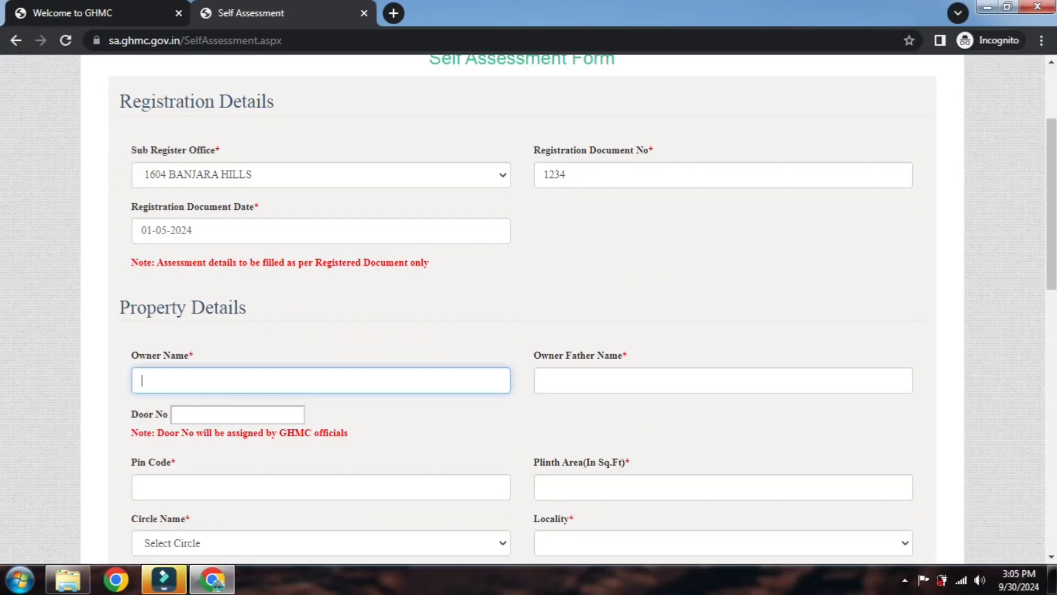
type("Demo USe")
key("BackSpace")
key("BackSpace")
type("ser")
key("Tab")
type("Demo User Father")
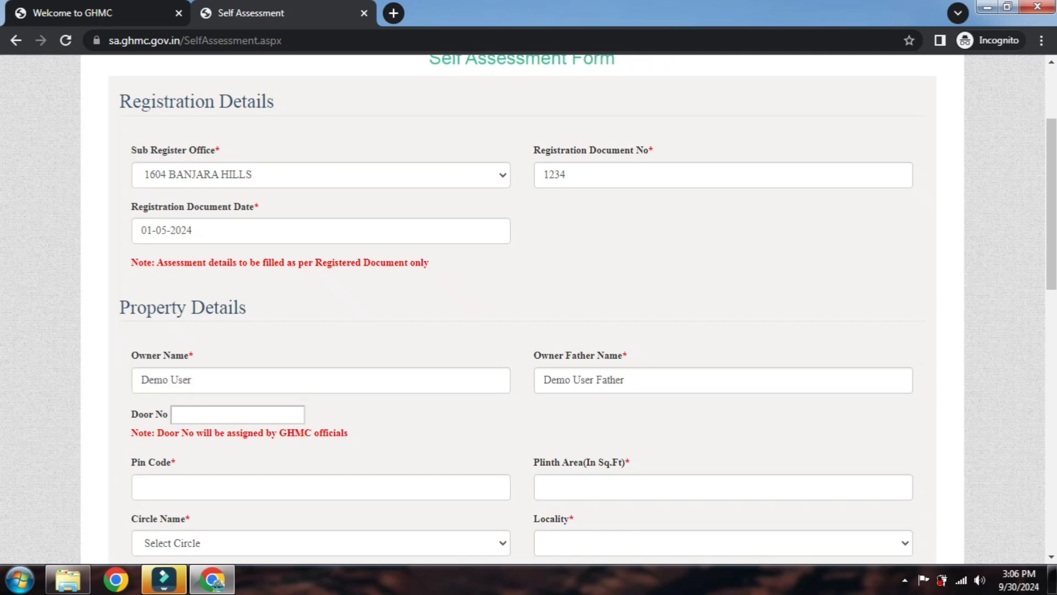
key("Tab")
scroll(529, 309, "down", 2)
key("Tab")
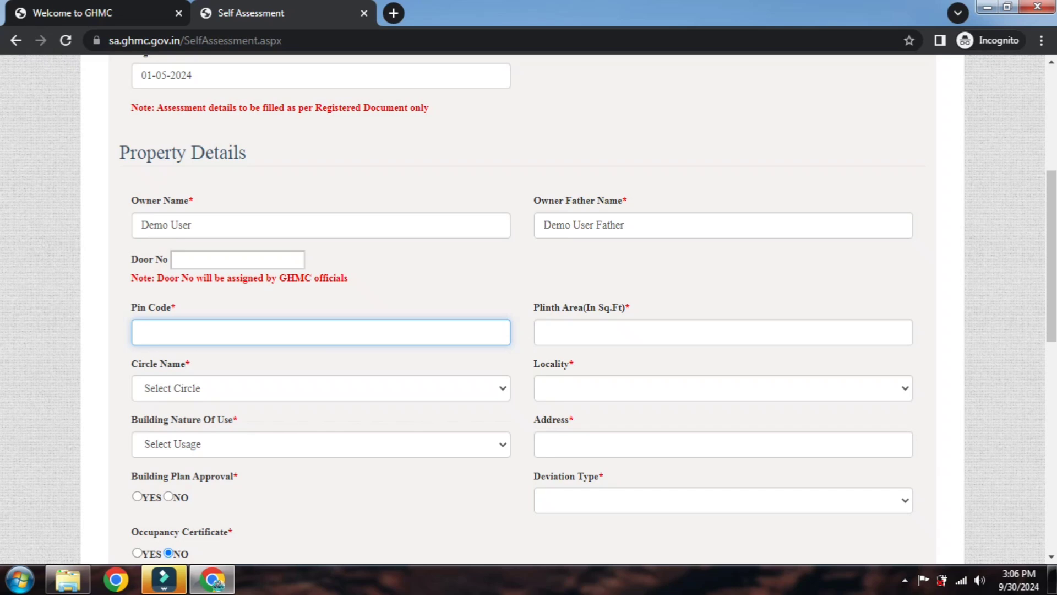
Step: Highlight the Plinth Area label, then start entering the plinth area value
left_click(606, 332)
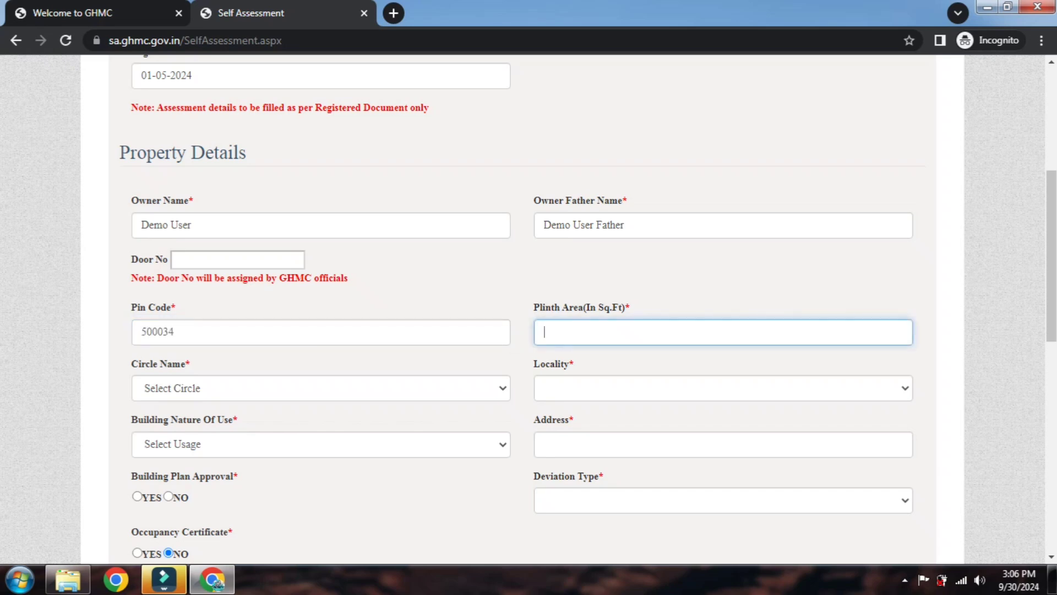
left_click_drag(533, 307, 631, 307)
left_click(606, 332)
left_click(606, 332)
left_click_drag(534, 307, 631, 308)
left_click(551, 332)
left_click(631, 309)
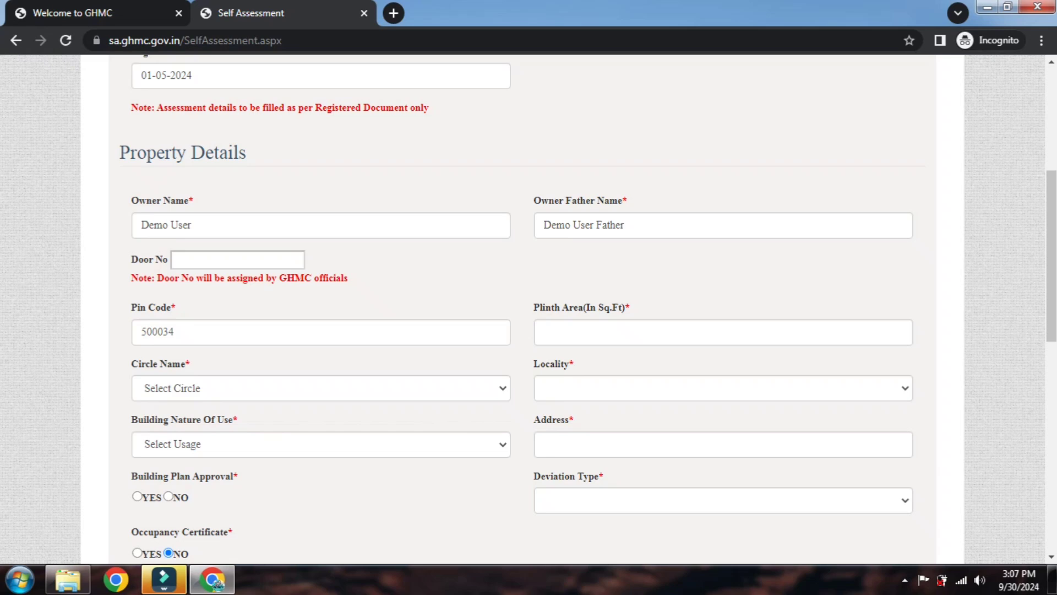
left_click(627, 332)
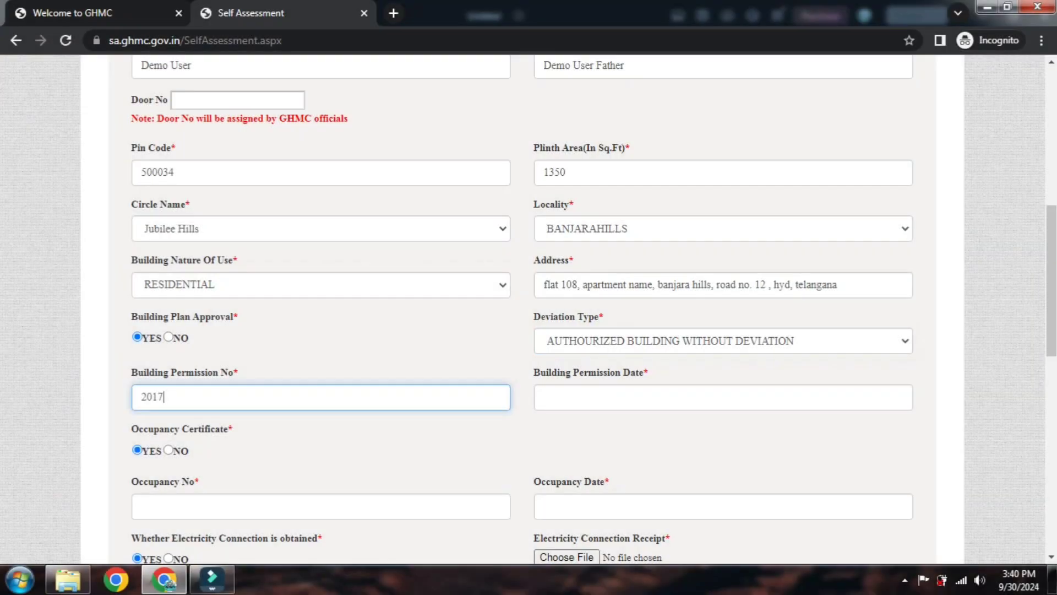
Step: Enter building permission number 2017-ghmc-test and set its date to 01-05-2017
type("-ghmc-test")
key("Tab")
scroll(528, 309, "down", 2)
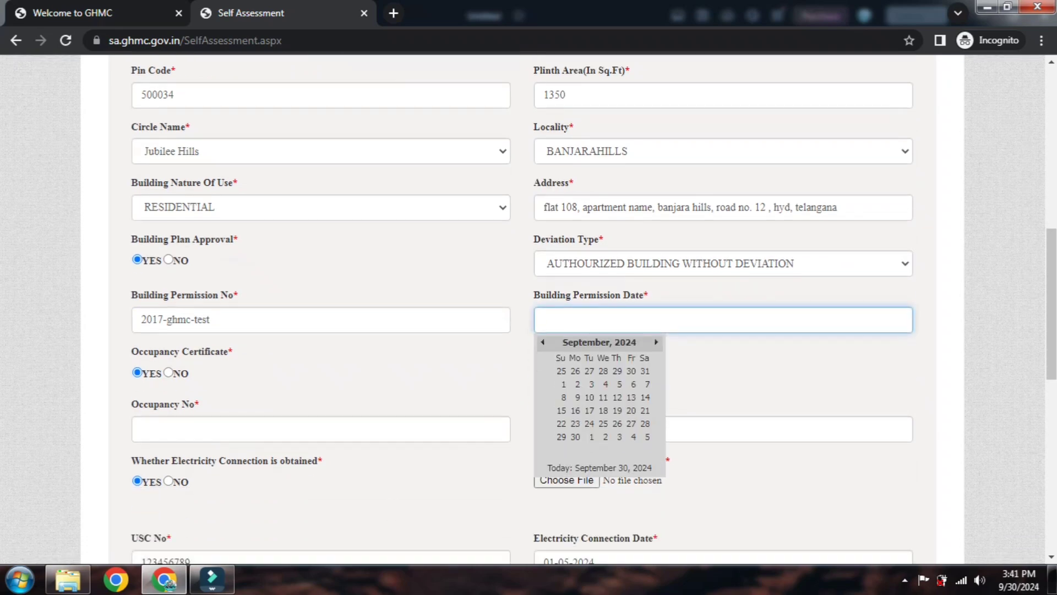
scroll(528, 309, "down", 2)
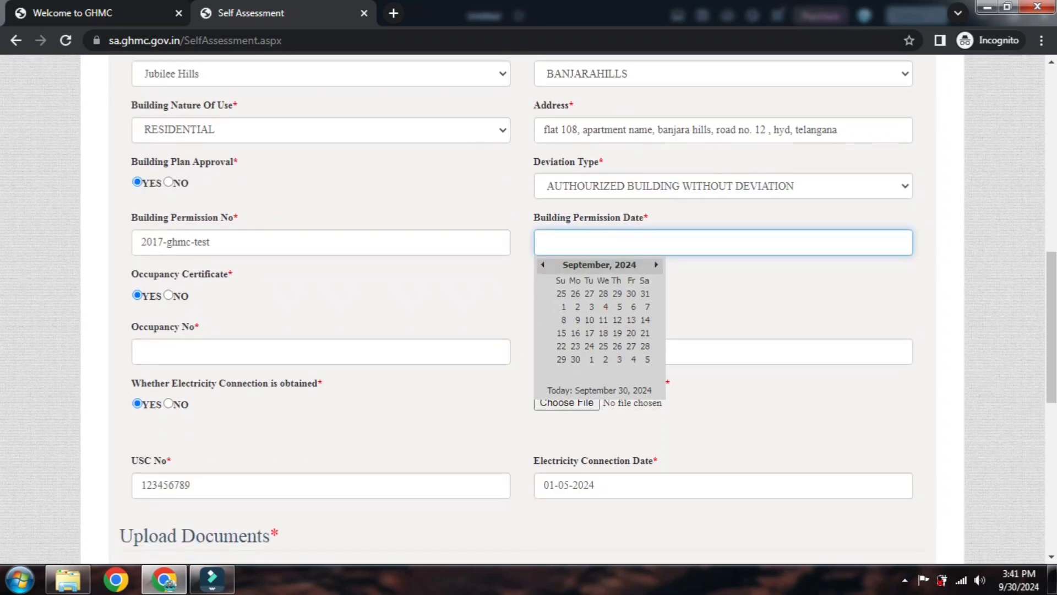
left_click(723, 297)
left_click(724, 242)
left_click(563, 307)
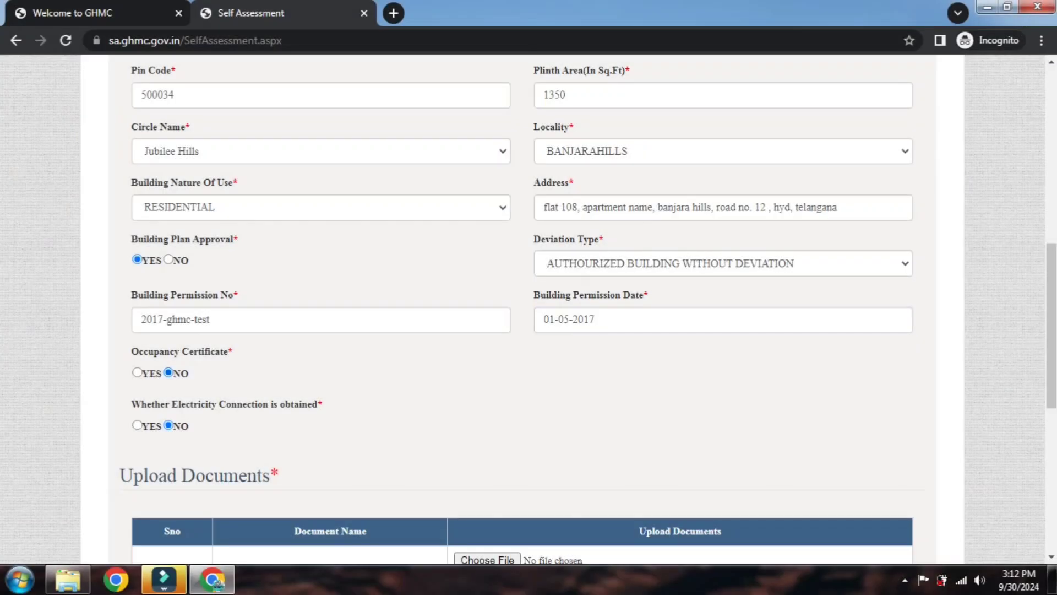
Step: Mark an occupancy certificate as existing, dated 01-12-2023, and enter the USC number
left_click(137, 373)
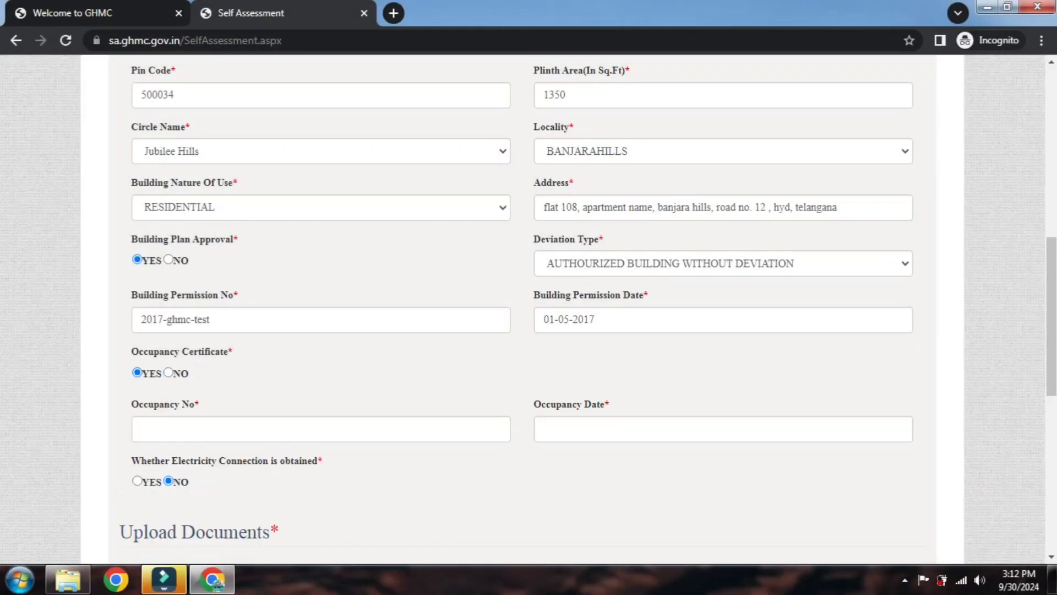
scroll(523, 309, "down", 2)
left_click(142, 351)
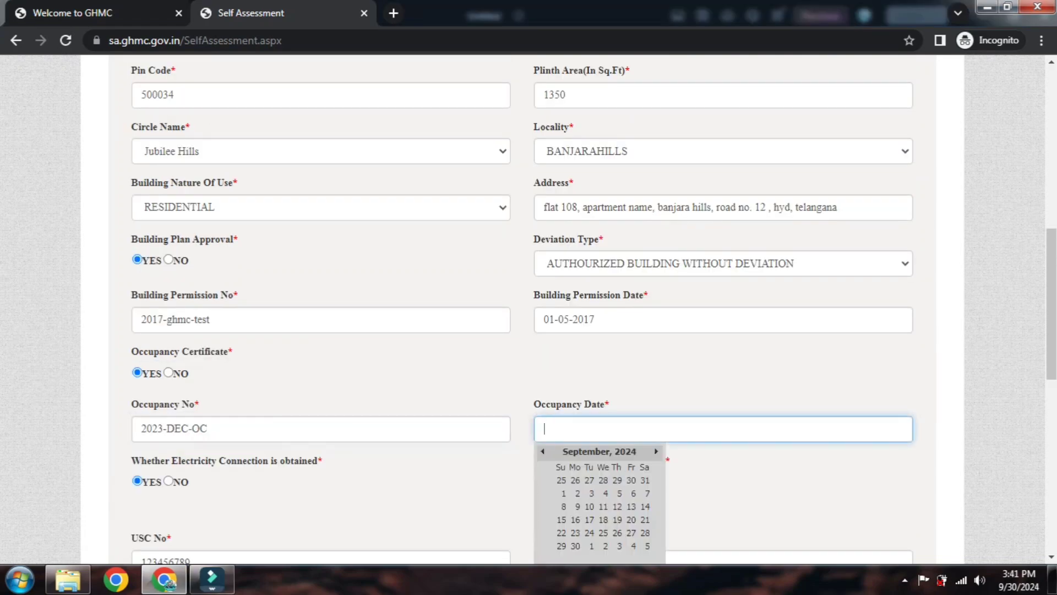
left_click(599, 452)
left_click(648, 470)
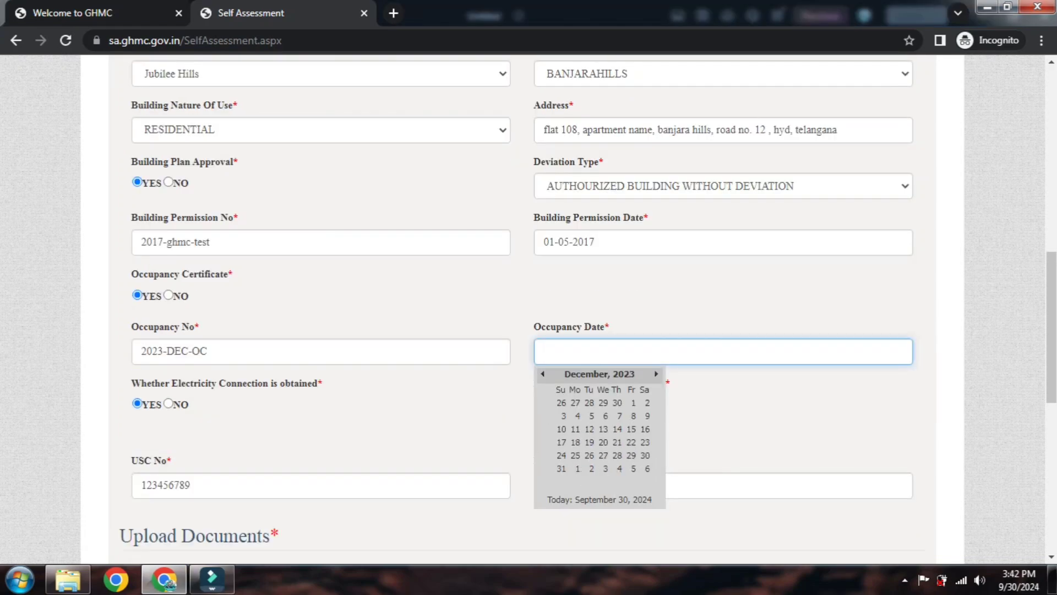
left_click(633, 403)
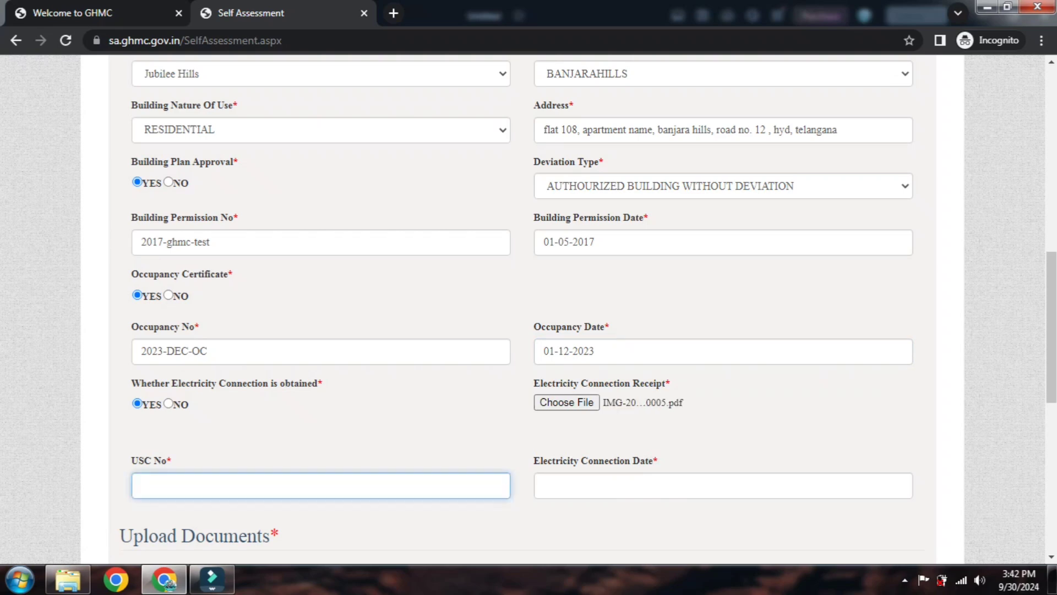
type("123456789")
left_click(661, 486)
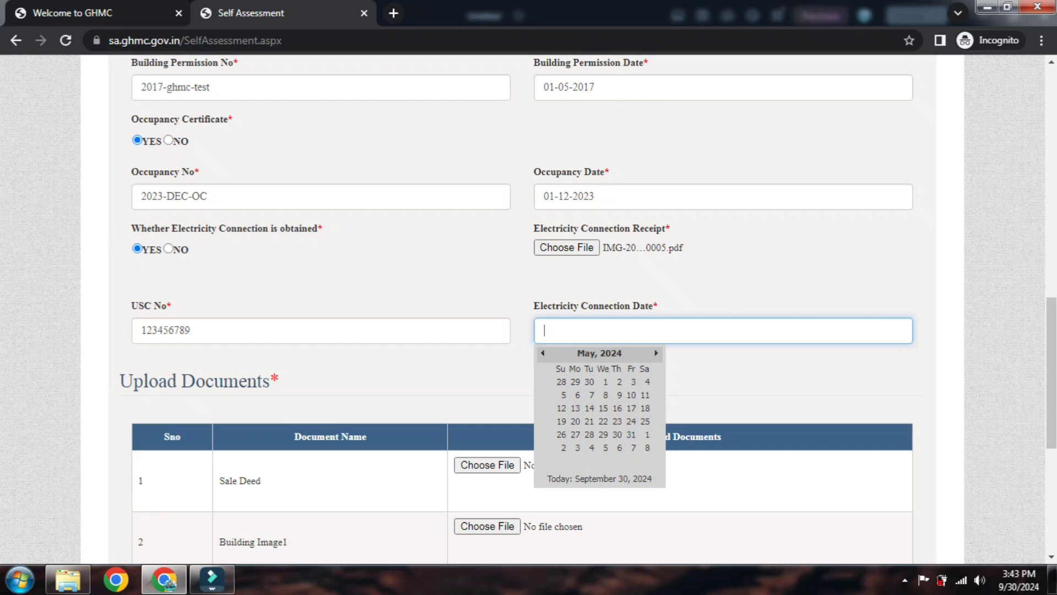
Step: Set the electricity connection date to 01-05-2024 and scroll down the form
left_click(605, 382)
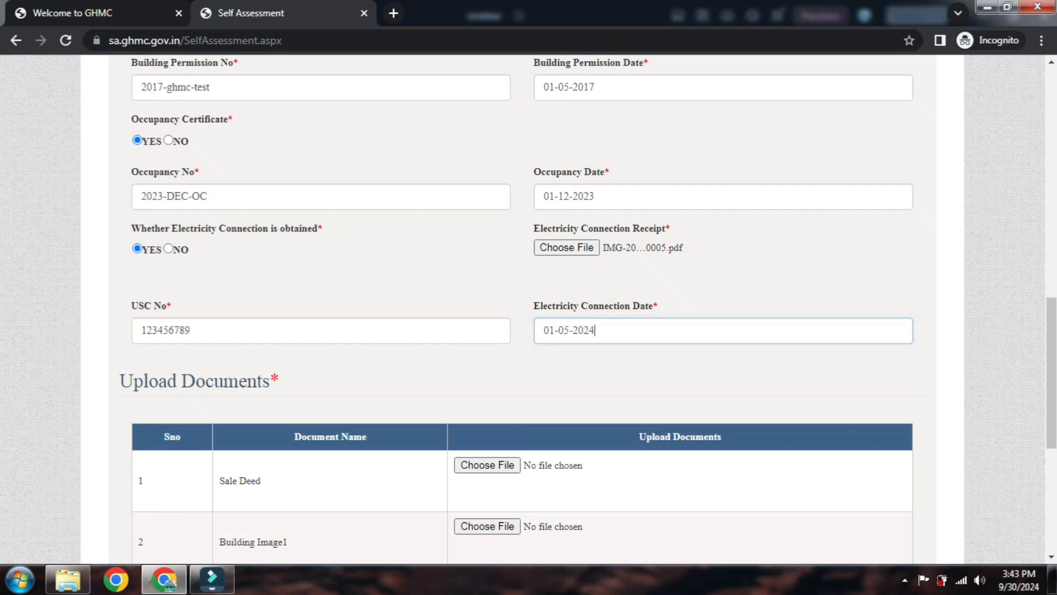
scroll(522, 308, "down", 2)
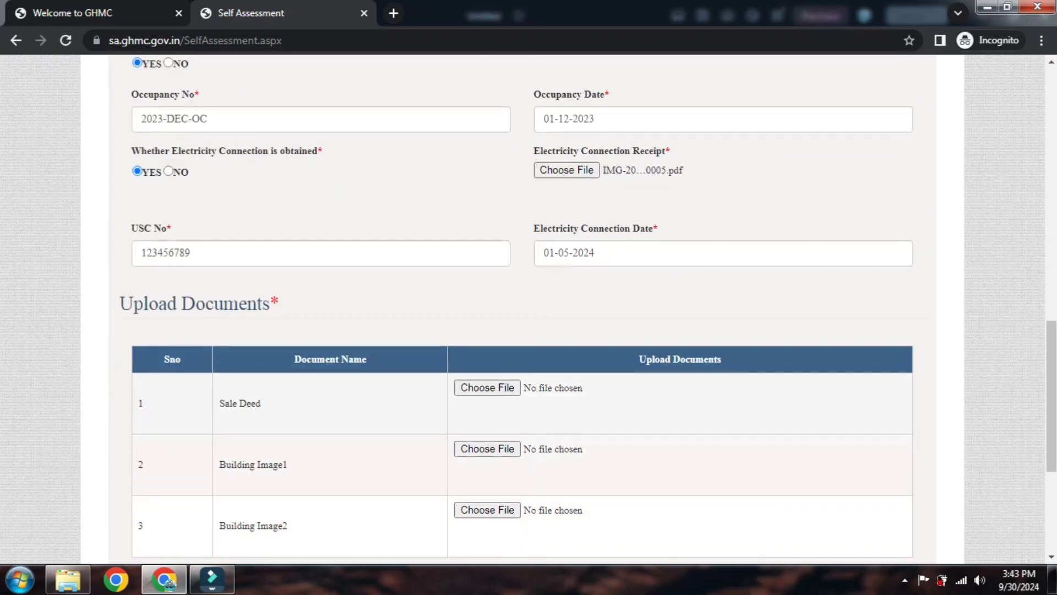
scroll(527, 308, "down", 2)
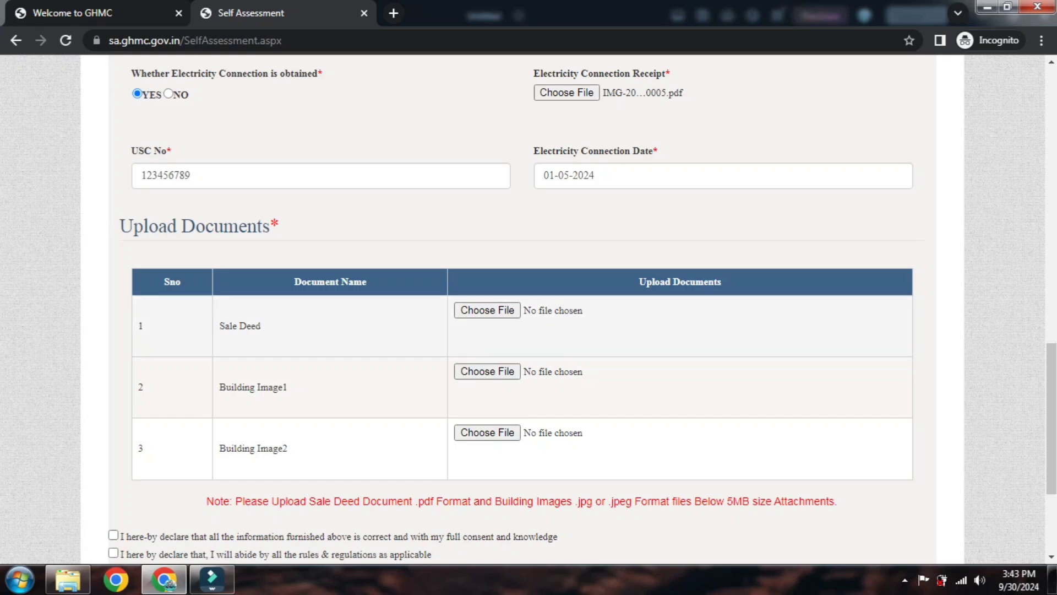
scroll(528, 309, "down", 1)
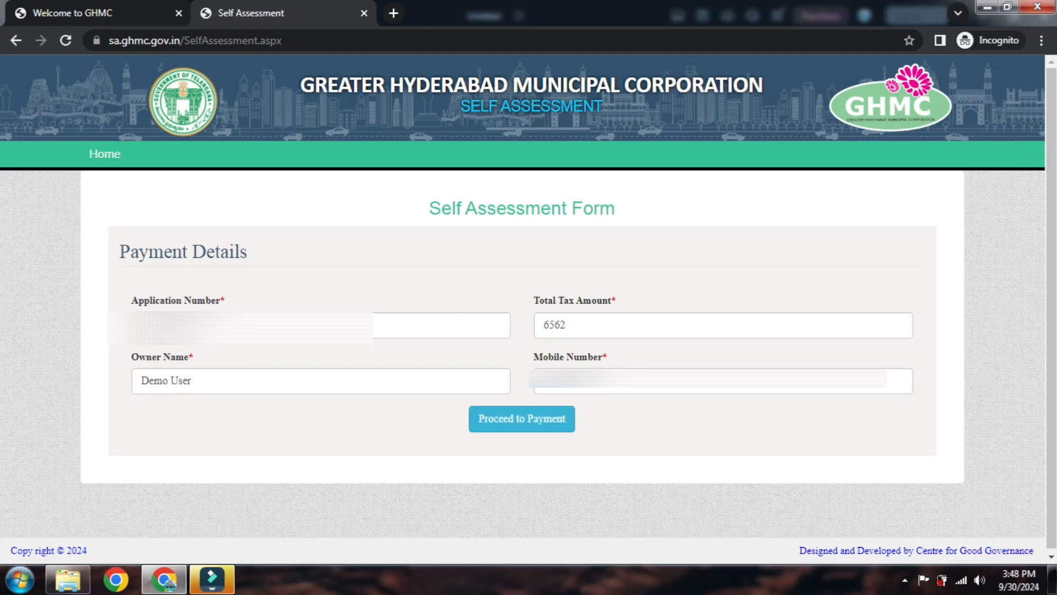
Step: Proceed to payment and pay the assessed tax amount of 6562
left_click(522, 420)
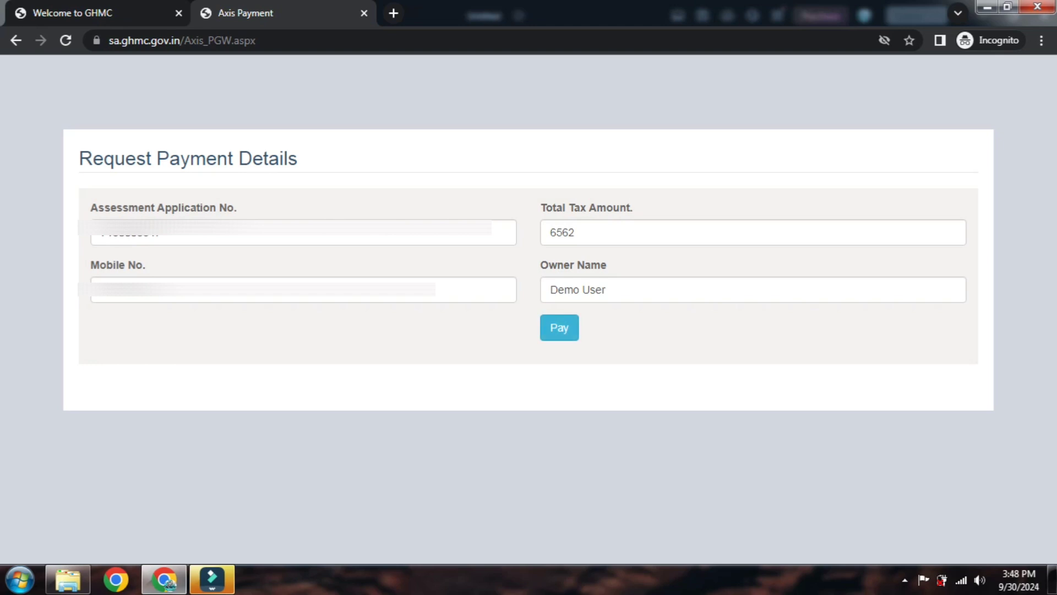
left_click(559, 327)
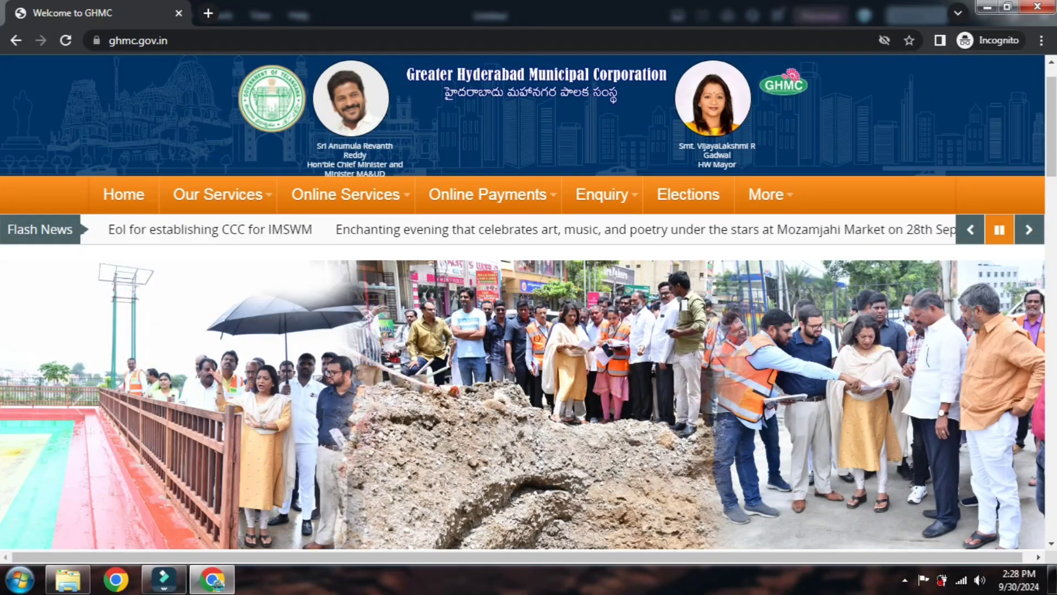
Step: Load the amtcorp.org GHMC property tax image in a new tab, then return to the GHMC tab
key("ctrl+t")
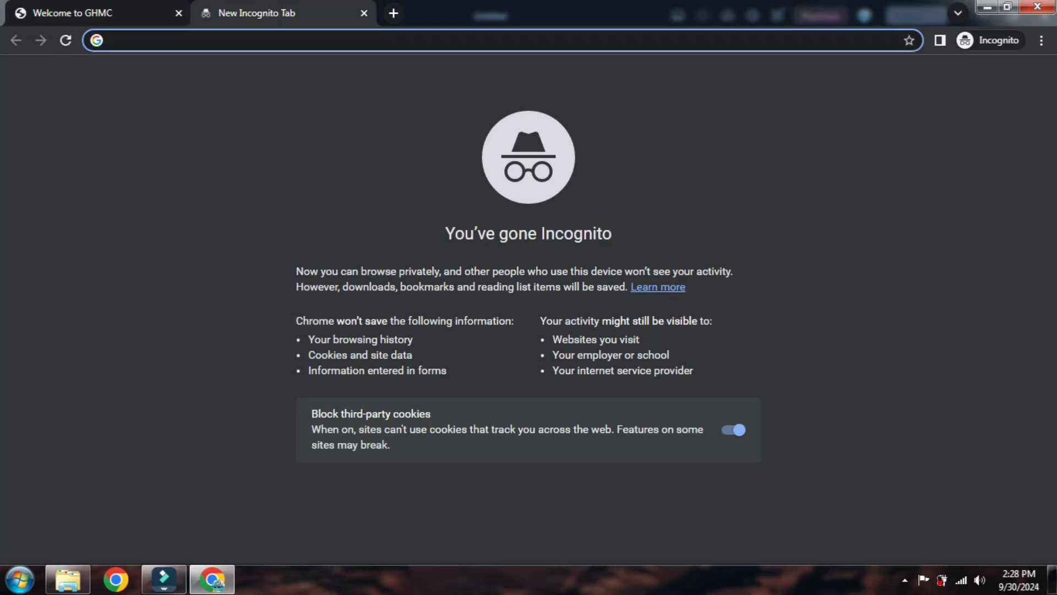
type("https://amtcorp.org/wp-content/uploads/2023/04/GHMC-Property-Tax-Payment-AMTCORP.png")
key("Return")
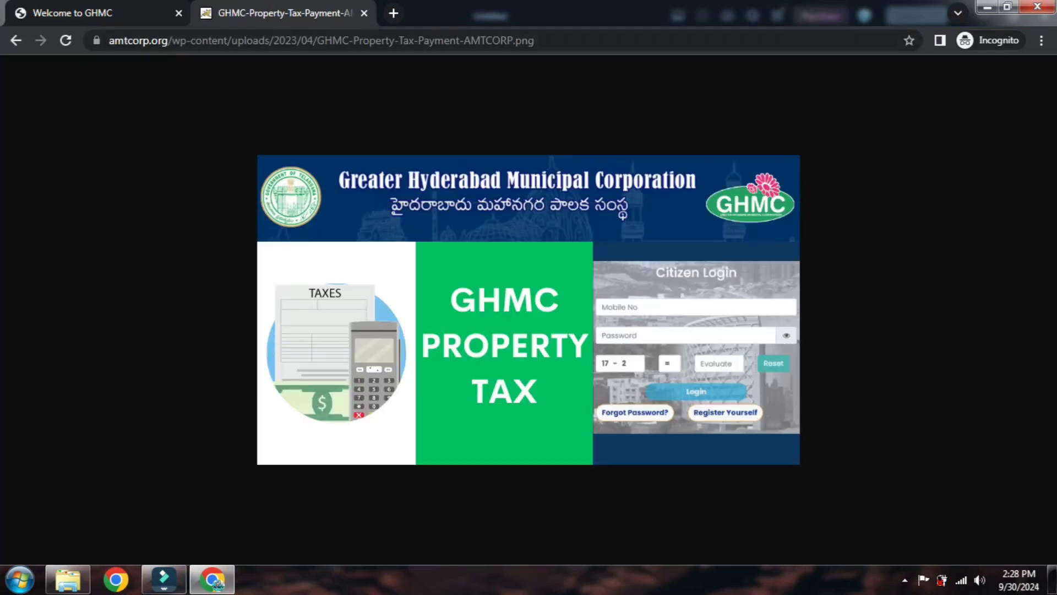
left_click(100, 13)
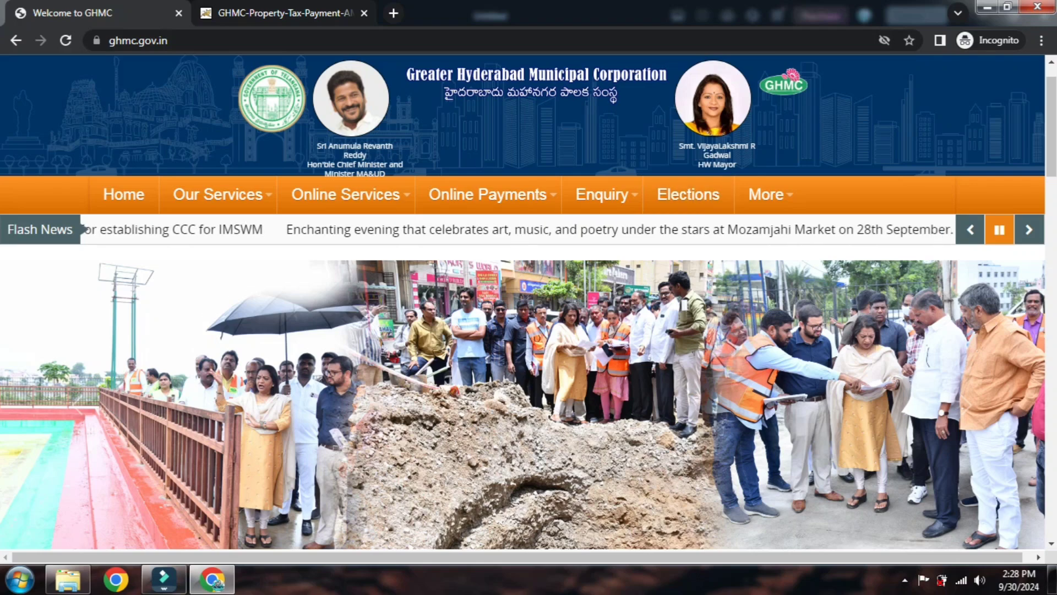
scroll(606, 308, "down", 2)
scroll(529, 303, "up", 3)
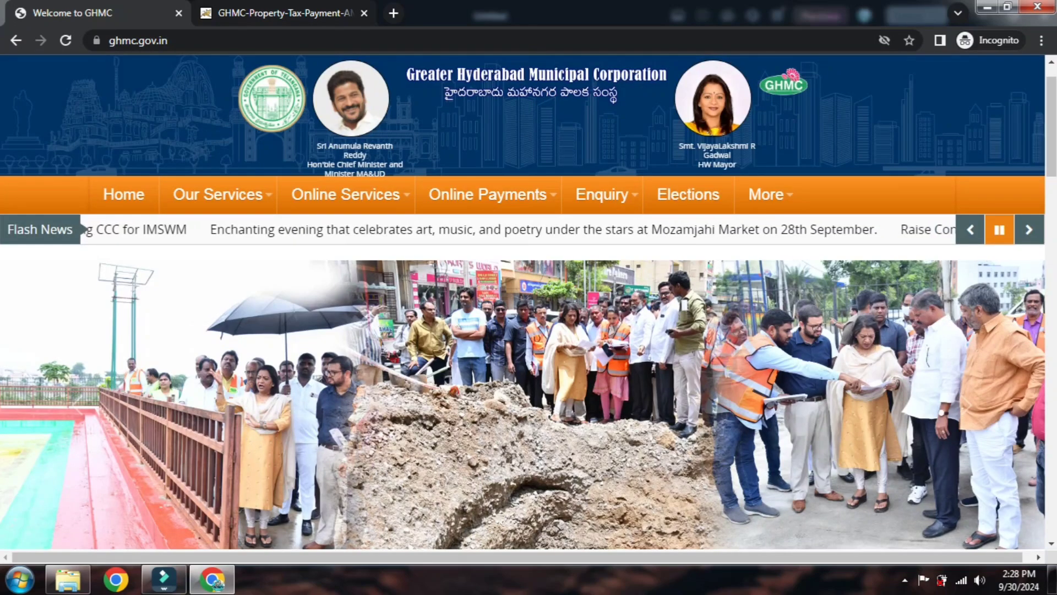